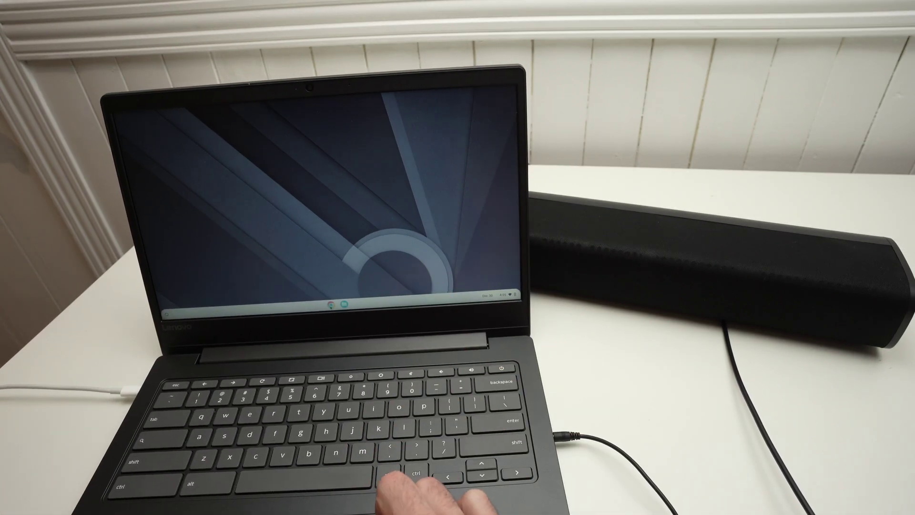
pyautogui.click(331, 304)
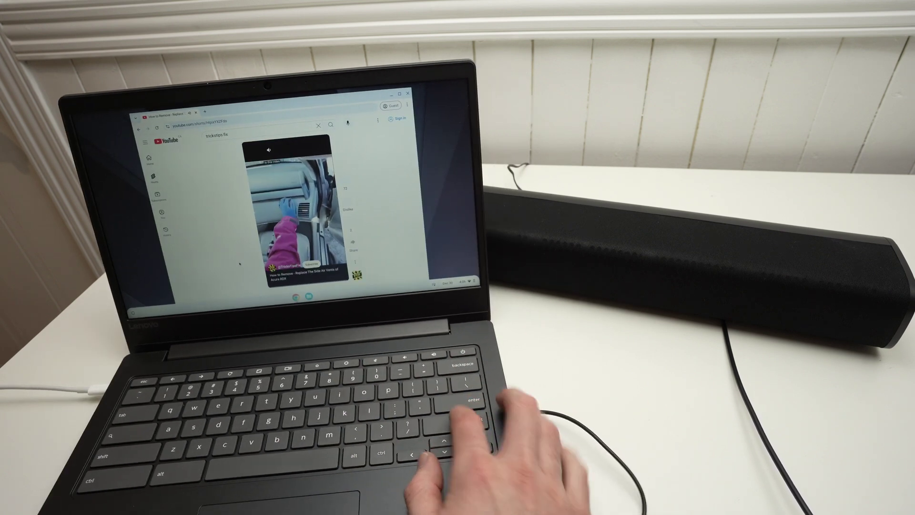
pyautogui.press('XF86AudioRaiseVolume')
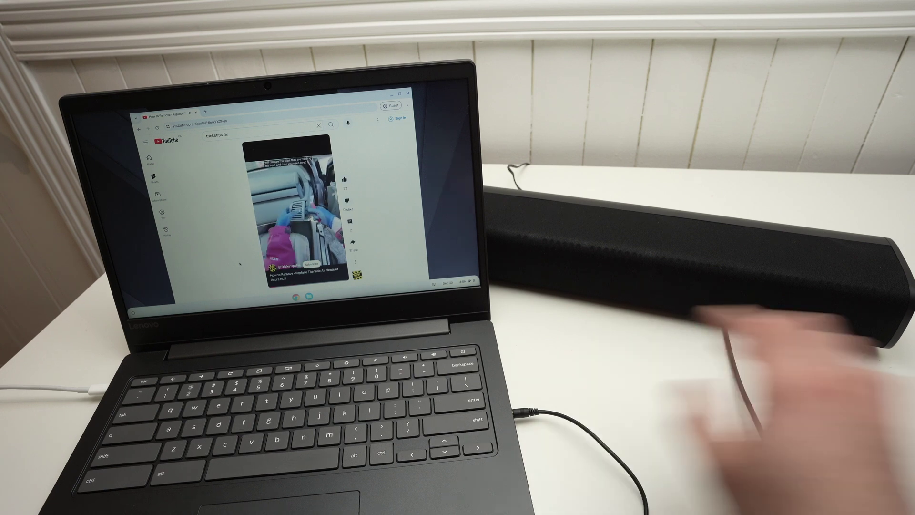
pyautogui.press('XF86AudioRaiseVolume')
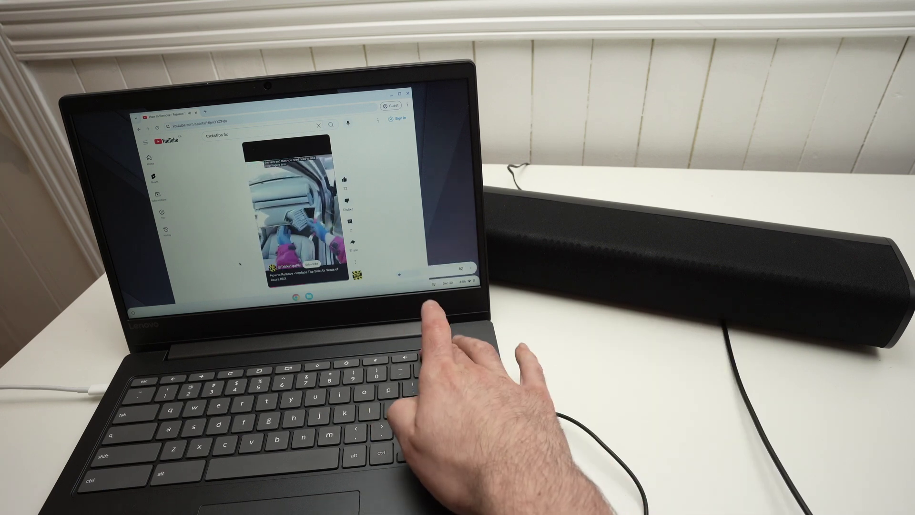